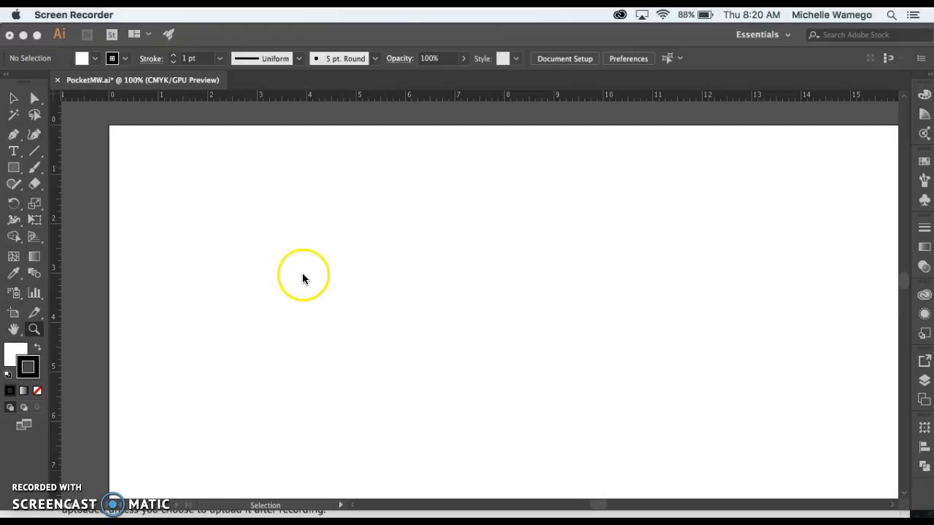
Show the document grid and turn on snapping to the grid.
click(272, 122)
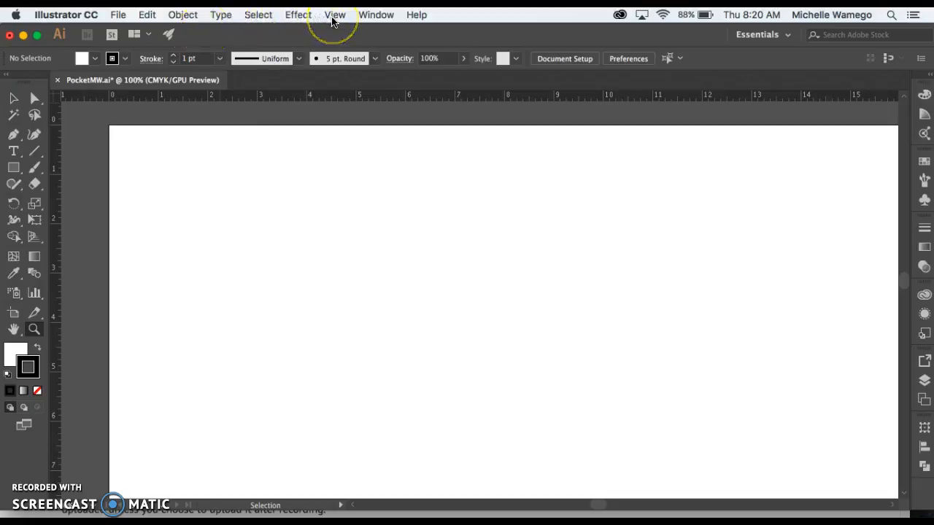
click(335, 15)
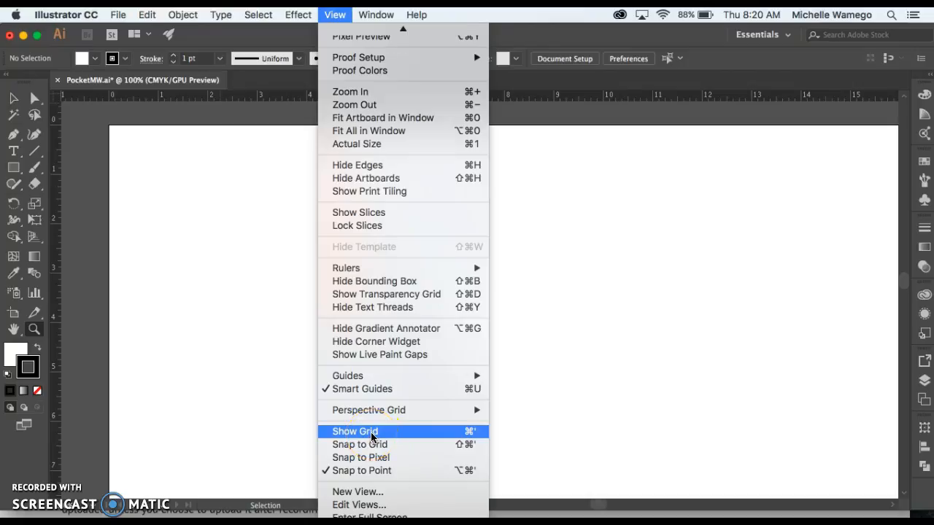
click(369, 434)
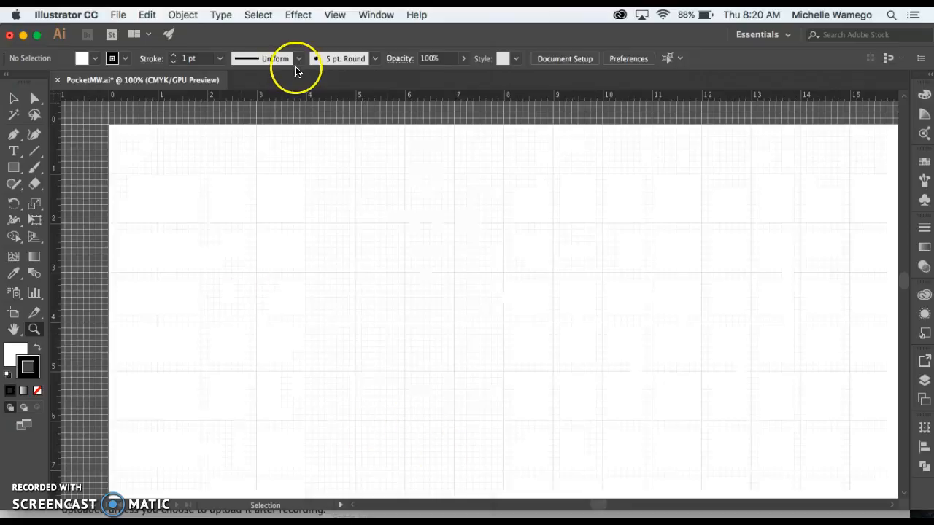
click(334, 16)
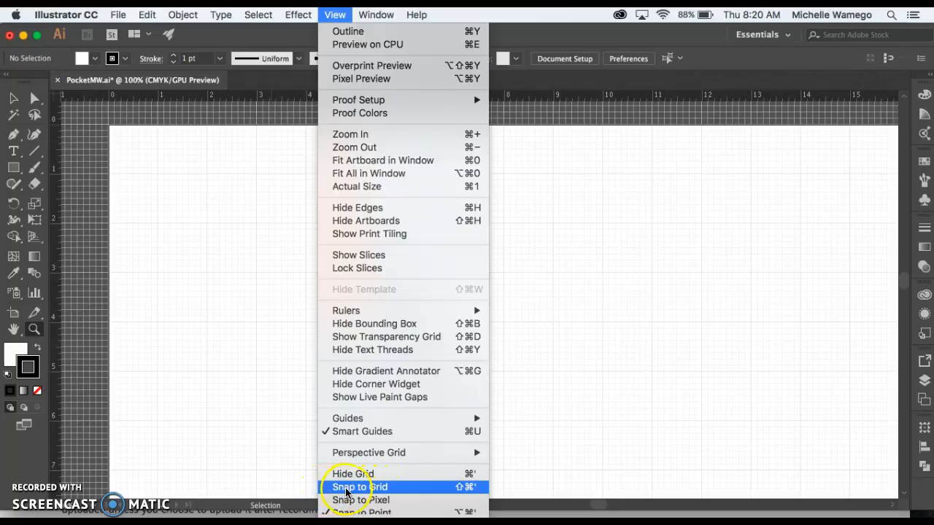
click(348, 489)
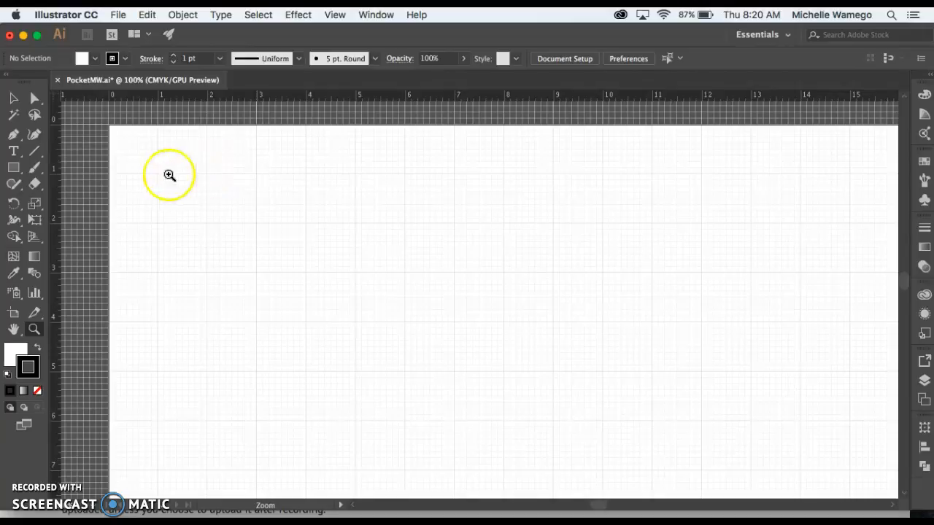
Draw a rectangle 4 in wide and 5 in high, with its upper-left corner at 1 in, 1 in on the rulers.
click(14, 169)
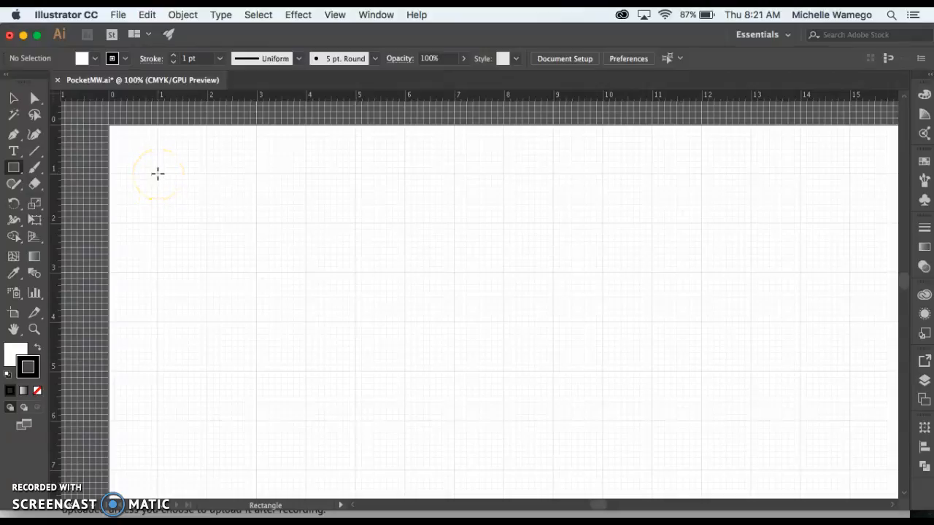
drag(158, 174, 207, 225)
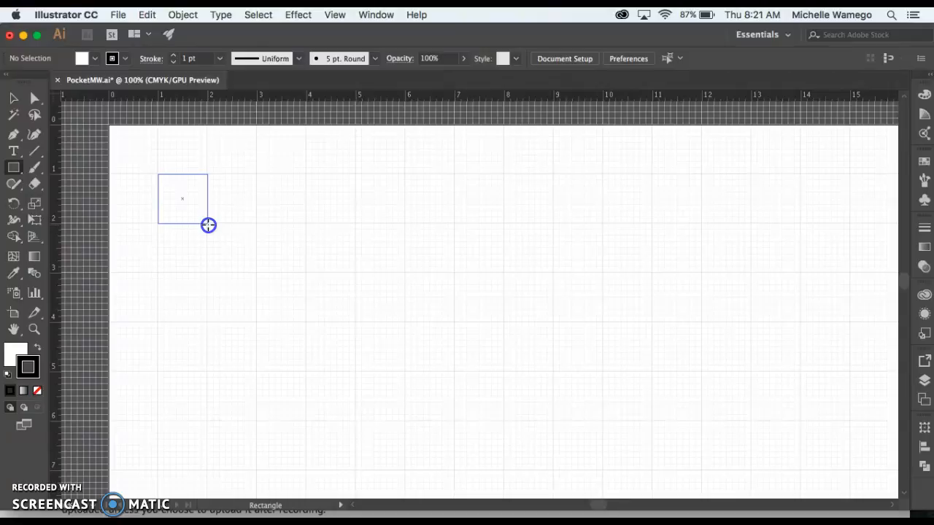
drag(208, 226, 305, 241)
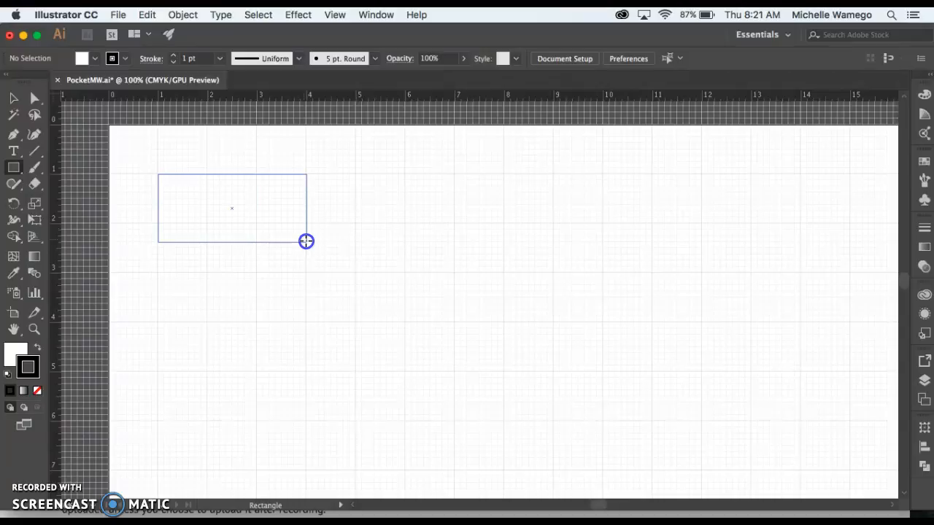
drag(306, 241, 306, 272)
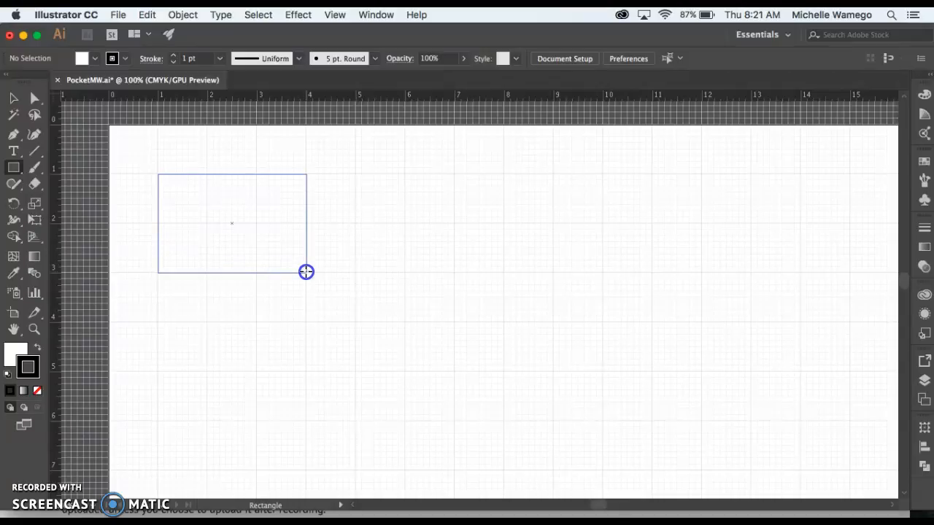
mouse_move(306, 272)
mouse_down()
mouse_move(307, 324)
mouse_move(357, 324)
mouse_move(356, 420)
mouse_up()
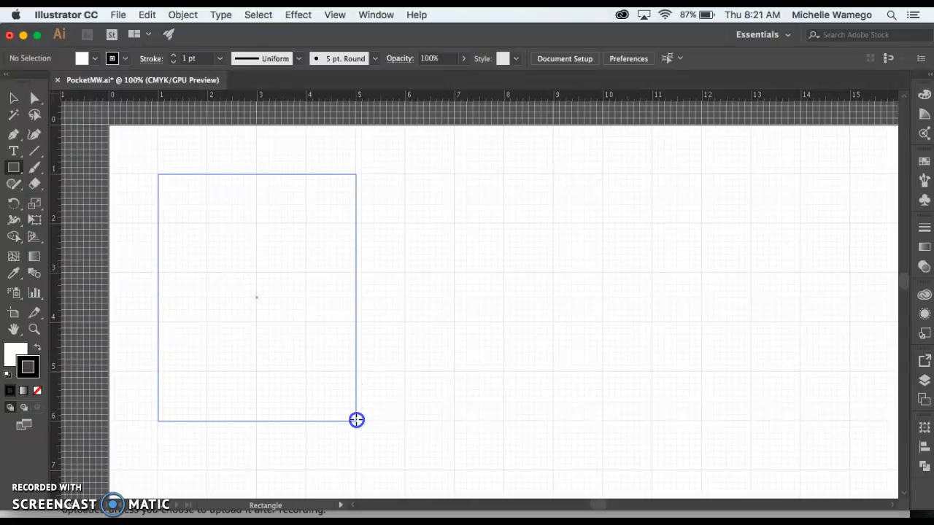
drag(356, 420, 355, 419)
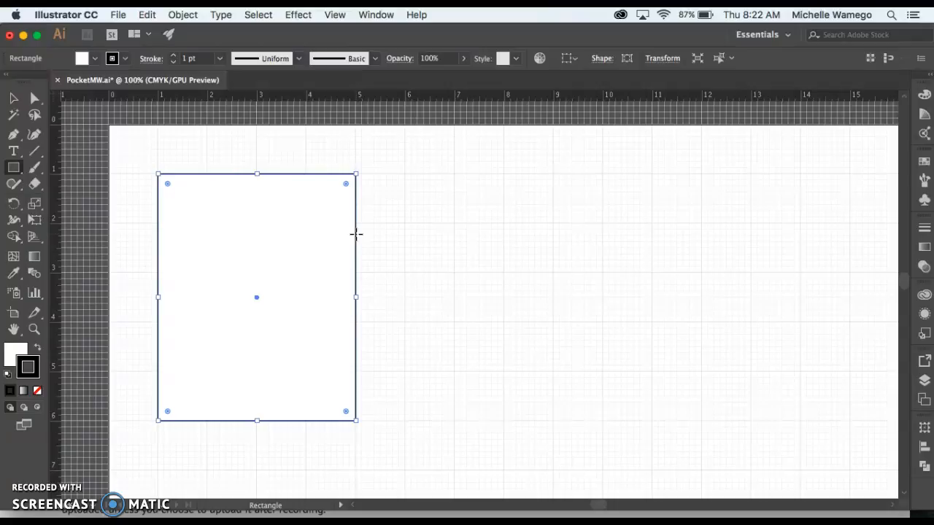
Create a second rectangle 4 in wide and 1.25 in high, starting at 6 in, 1 in on the rulers.
click(405, 173)
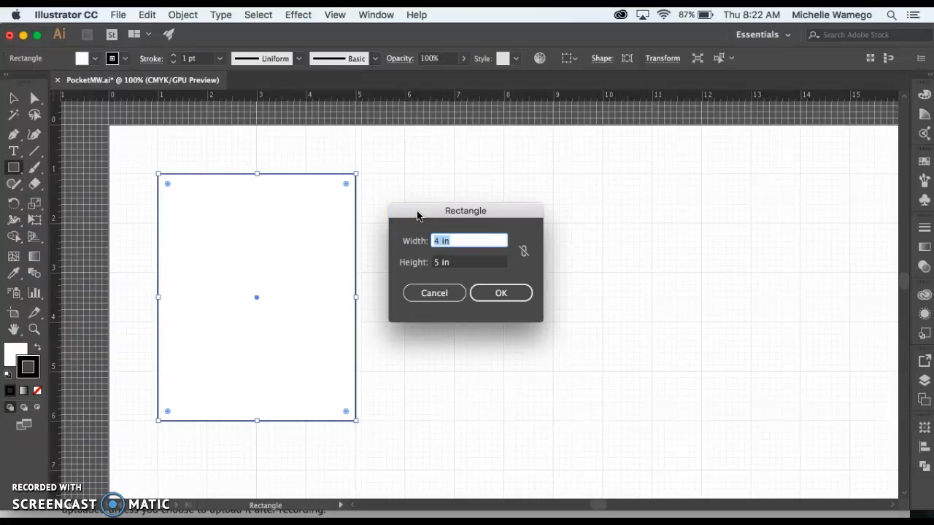
click(438, 264)
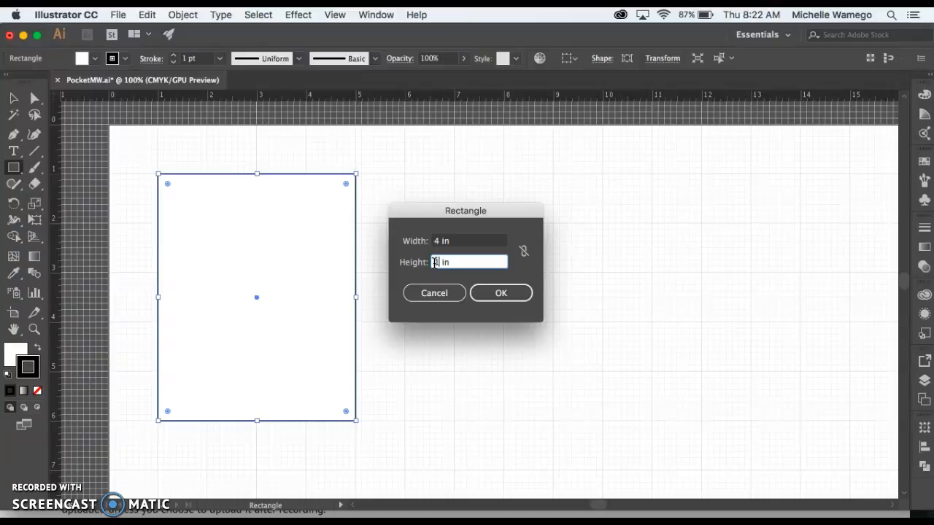
text(.25)
click(499, 295)
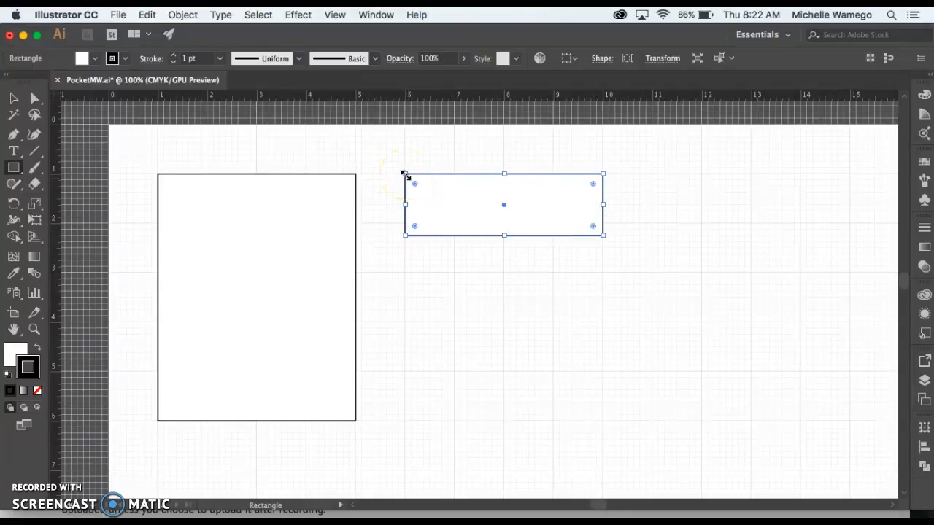
Move the 1.25 in high rectangle over the large one, and place it about 0.25 in beside it with top edges aligned.
click(458, 182)
click(13, 98)
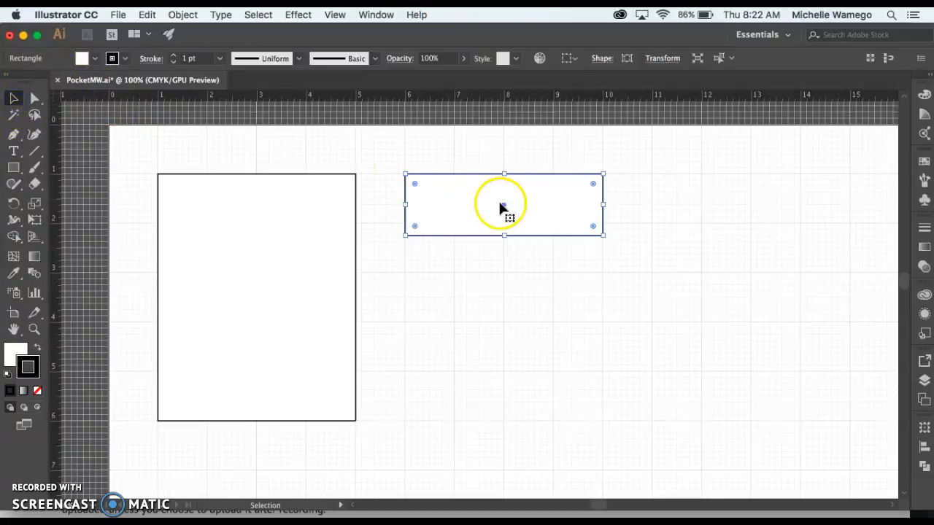
drag(504, 206, 259, 200)
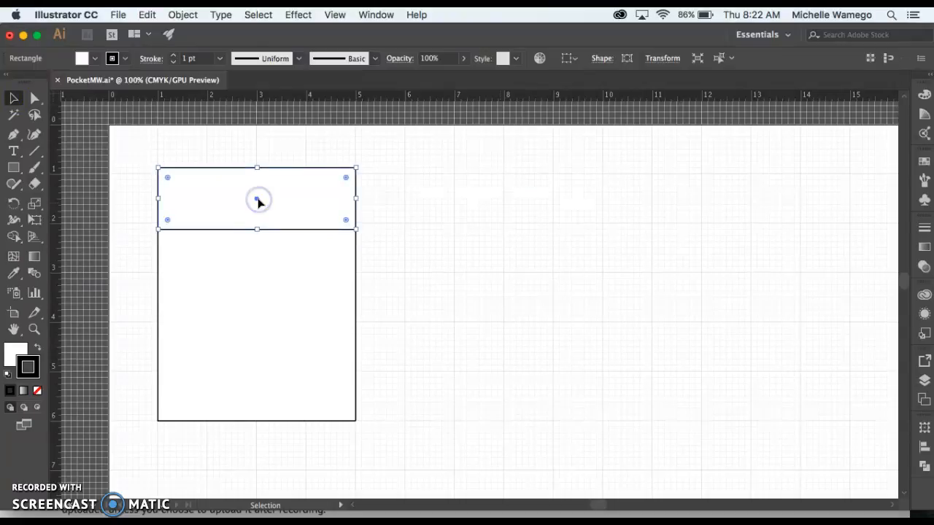
click(257, 201)
drag(257, 201, 467, 204)
click(488, 250)
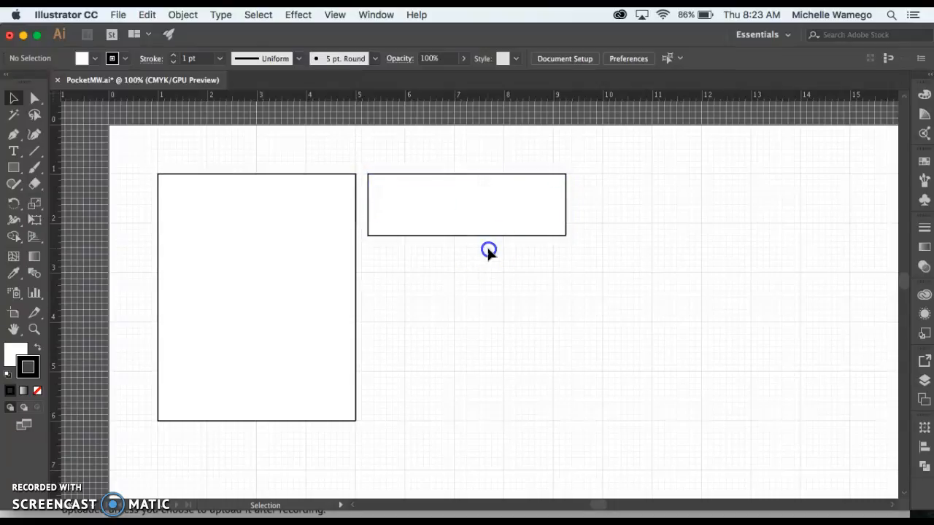
Start a Pen path at 11 in, 1 in, with a straight segment to 12.25 in, 1 in and an inward curve to 14 in, 3.875 in.
key(space)
drag(618, 266, 504, 250)
click(541, 247)
click(14, 136)
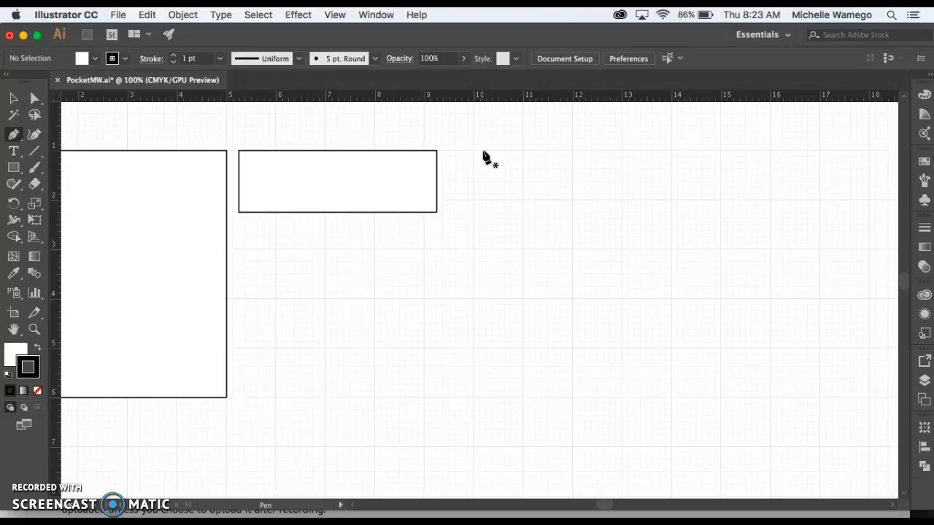
click(522, 152)
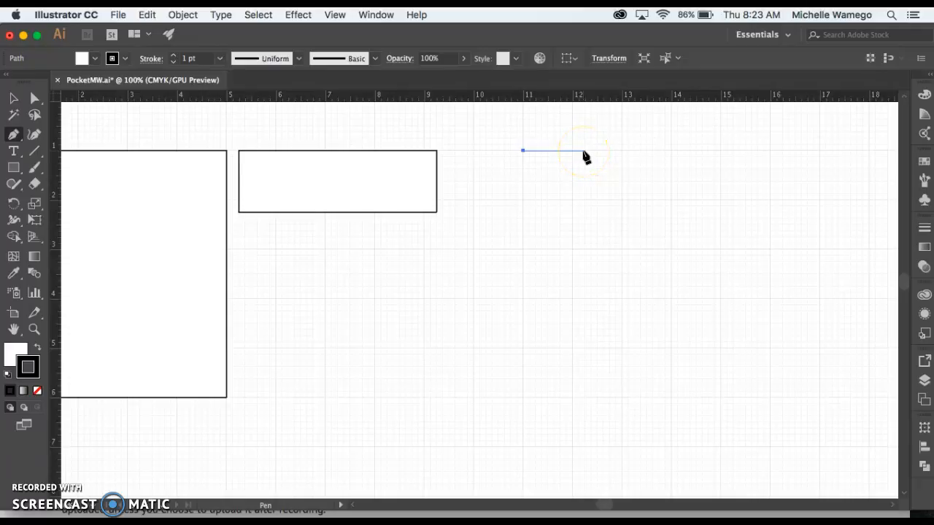
click(585, 151)
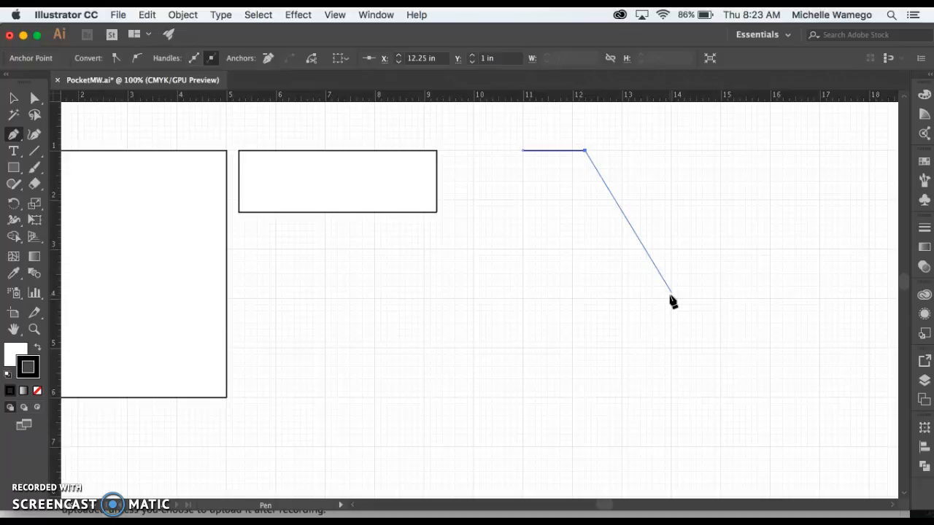
drag(671, 293, 753, 325)
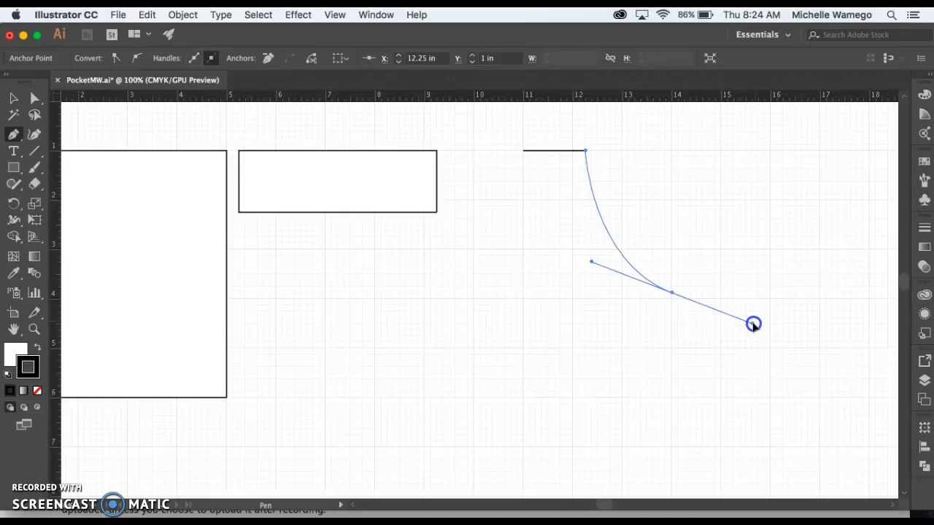
drag(754, 325, 753, 325)
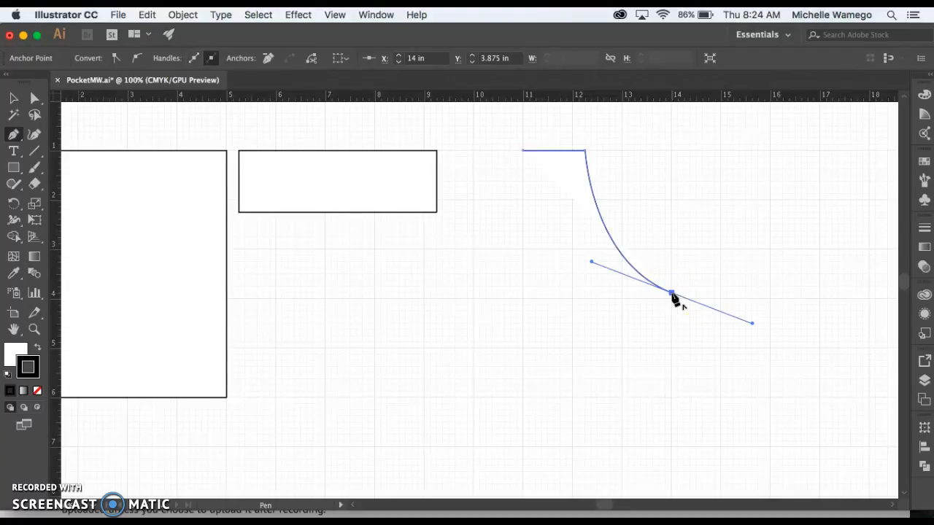
Remove the curve end's outgoing handle and close the path with straight segments through 14 in, 6 in and 11 in, 6 in.
drag(672, 293, 718, 315)
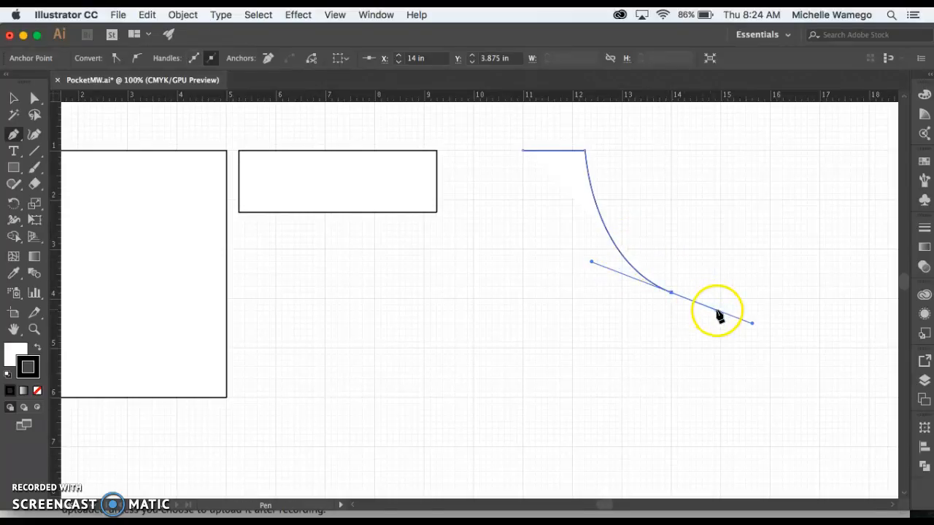
click(672, 293)
drag(672, 294, 672, 403)
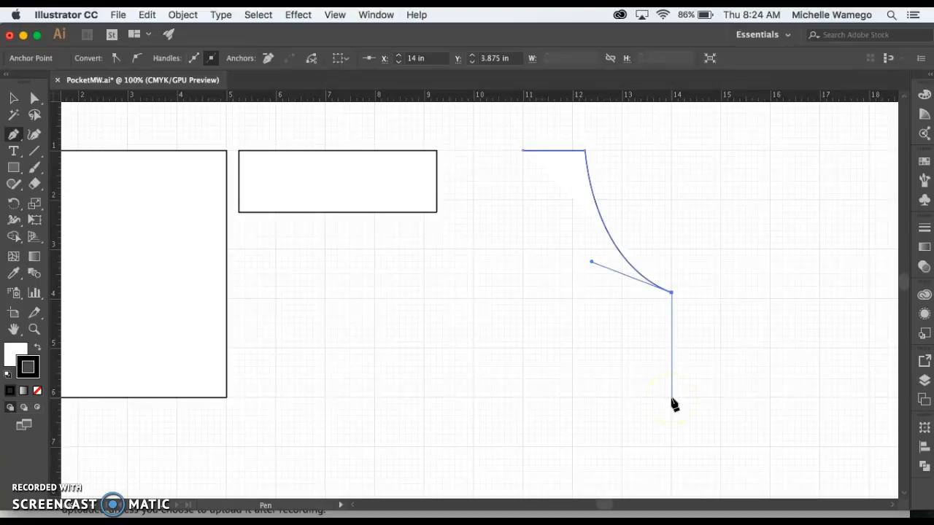
click(671, 397)
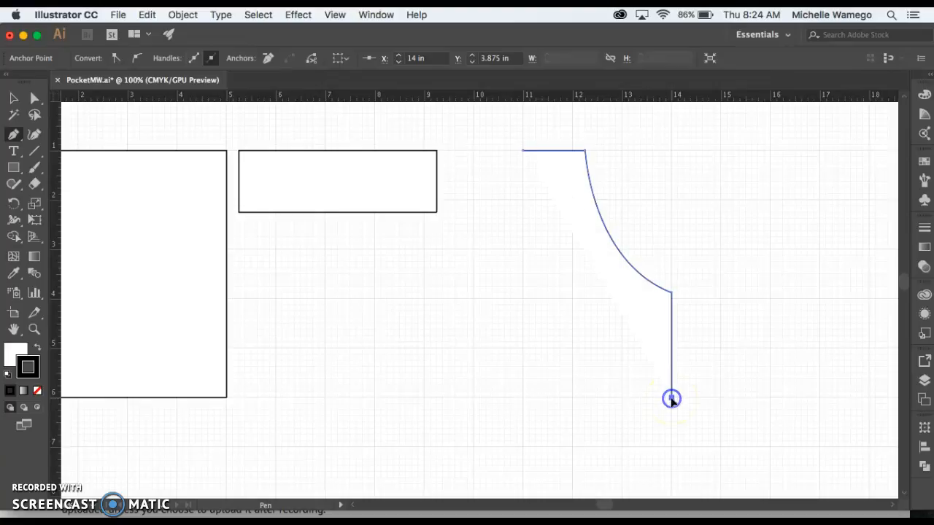
click(523, 397)
click(523, 151)
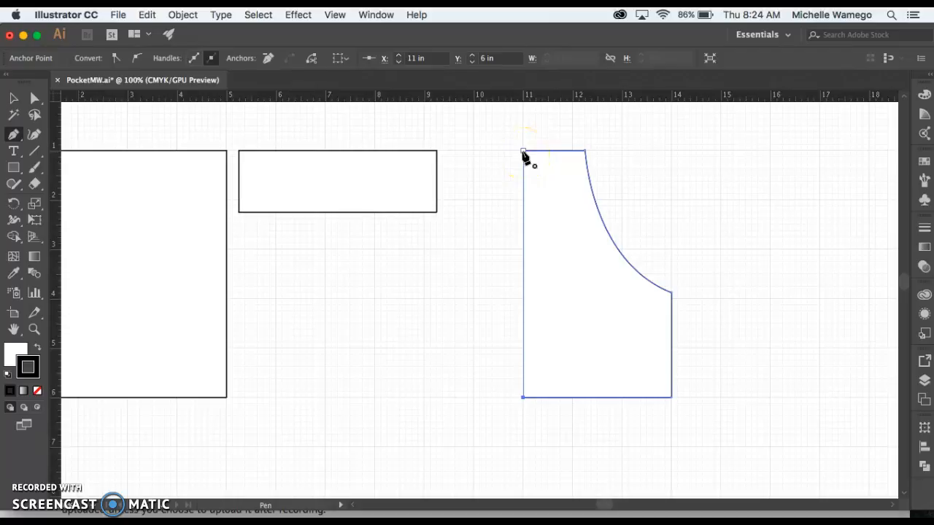
click(522, 152)
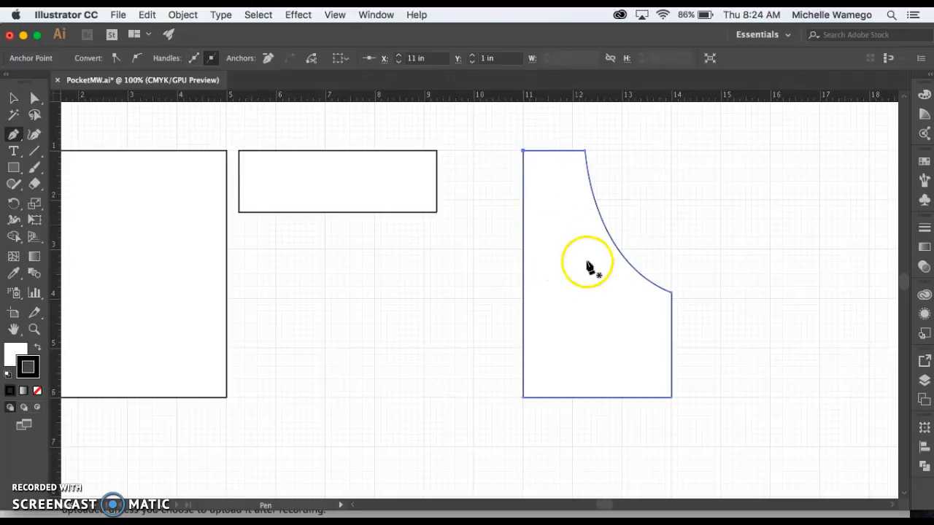
key(plus)
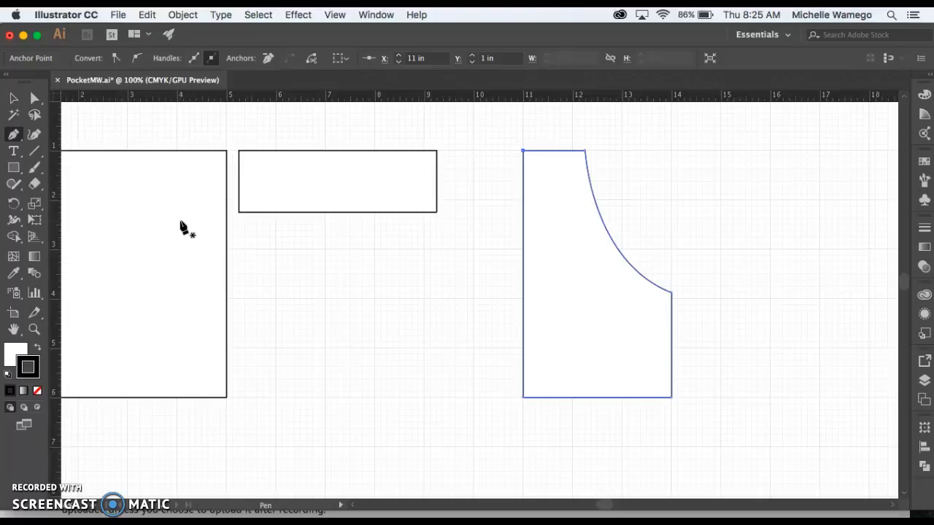
key(space)
drag(284, 275, 404, 275)
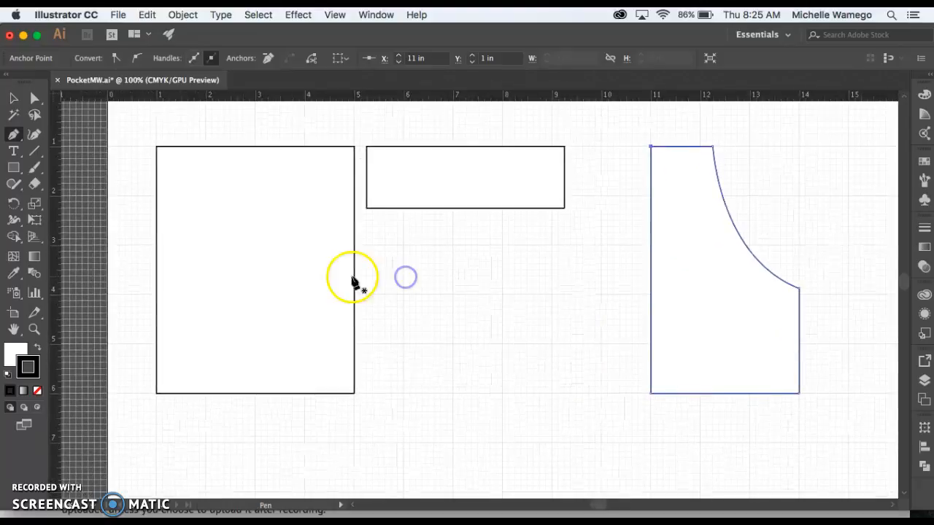
key(super)
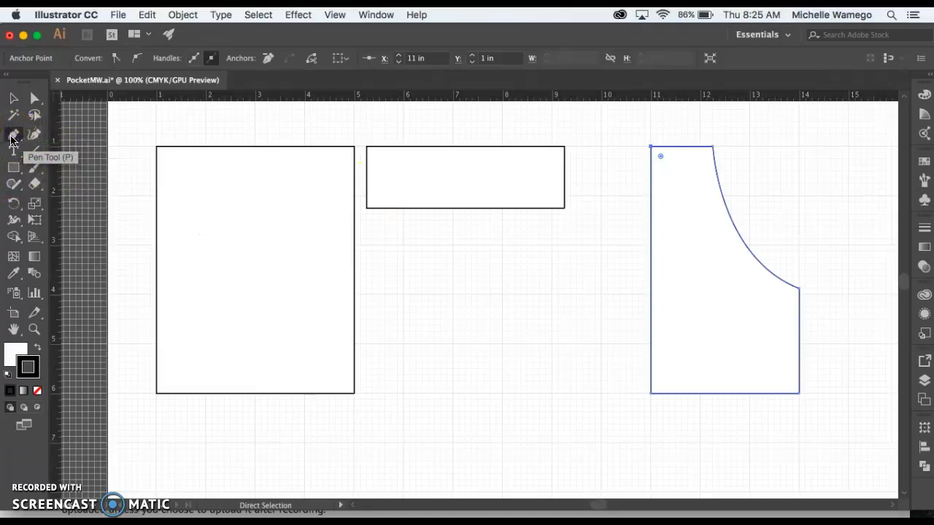
click(12, 138)
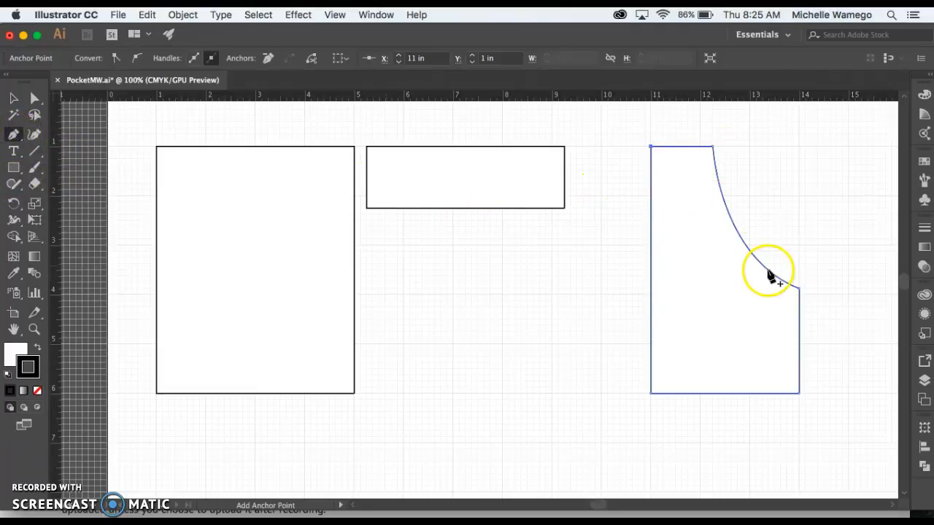